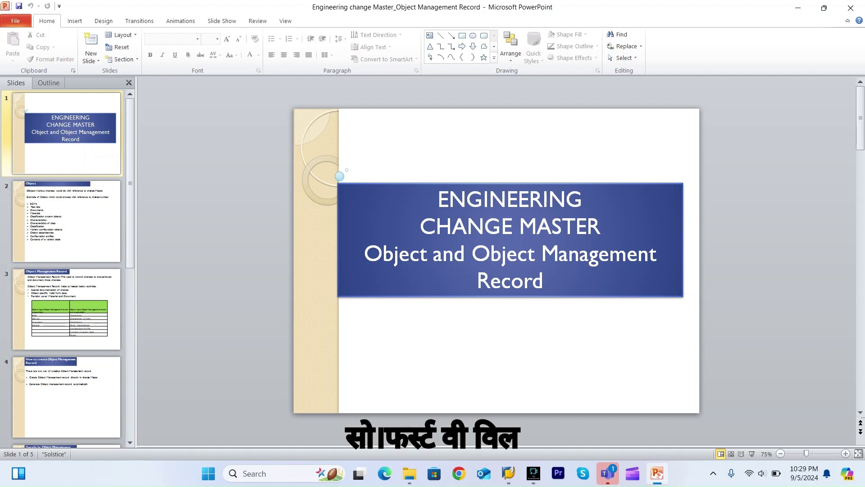
Go through the slides on objects, the Object Management Record and its supported object types, up to how to create one.
key(Page_Down)
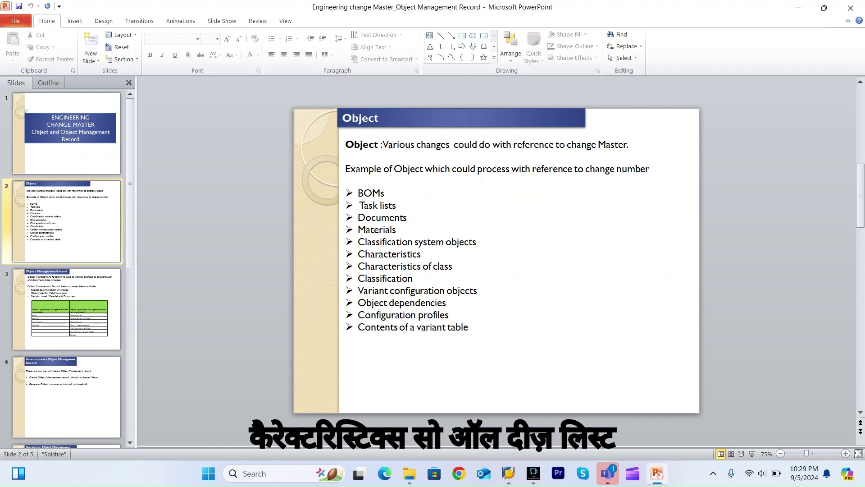
click(396, 266)
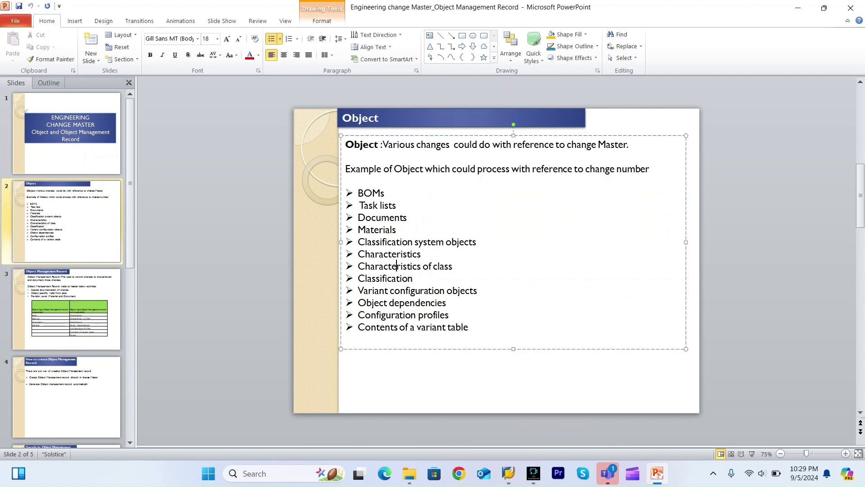
drag(358, 193, 446, 326)
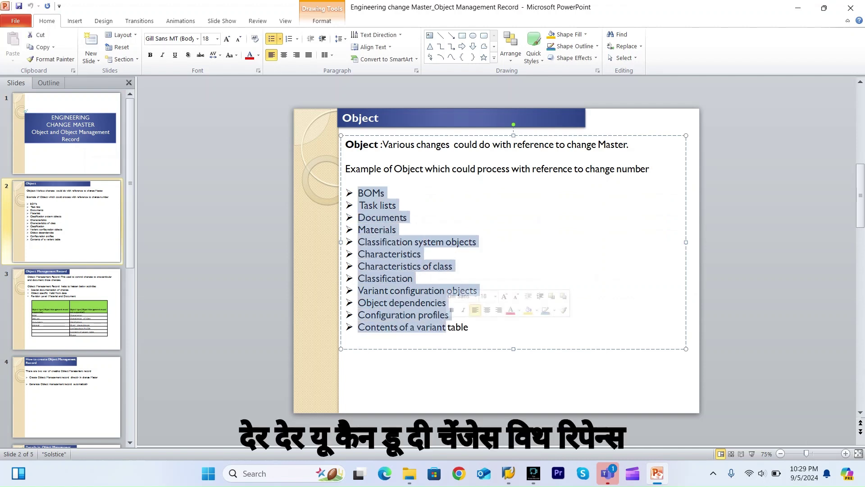
click(454, 266)
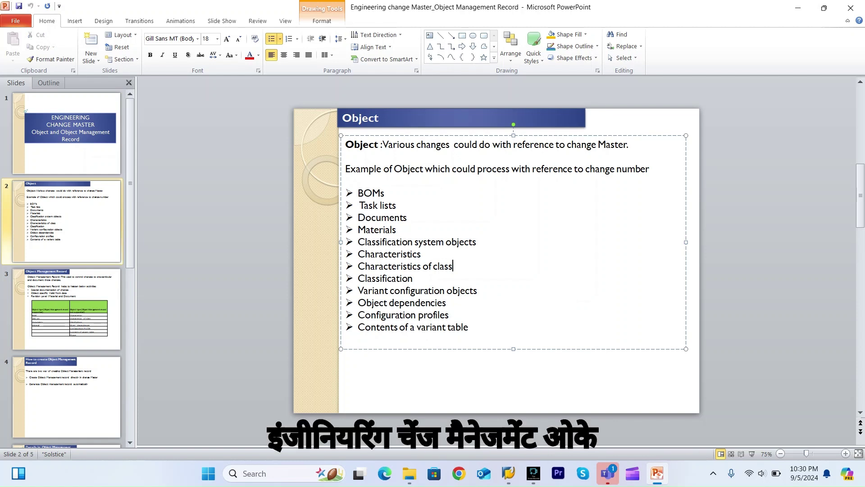
click(67, 309)
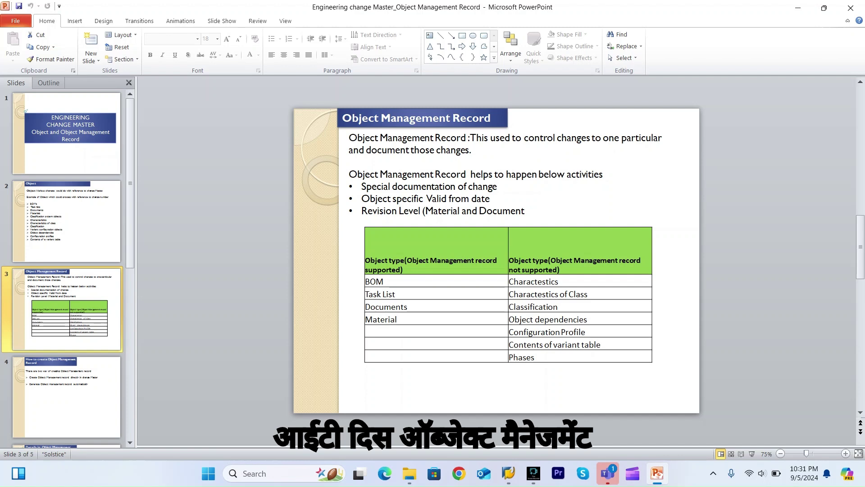
click(440, 260)
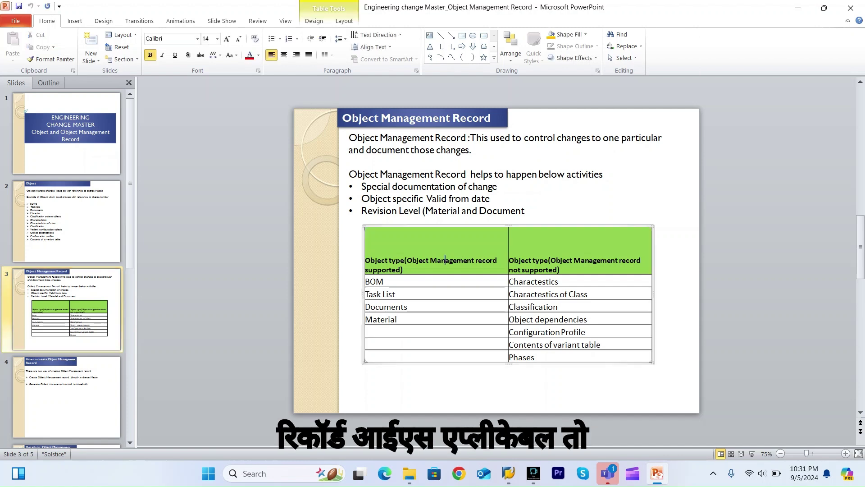
click(384, 282)
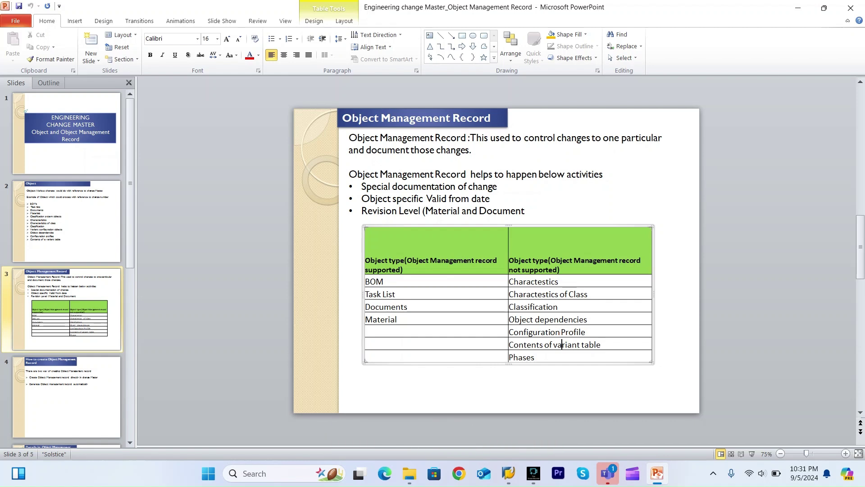
key(Page_Down)
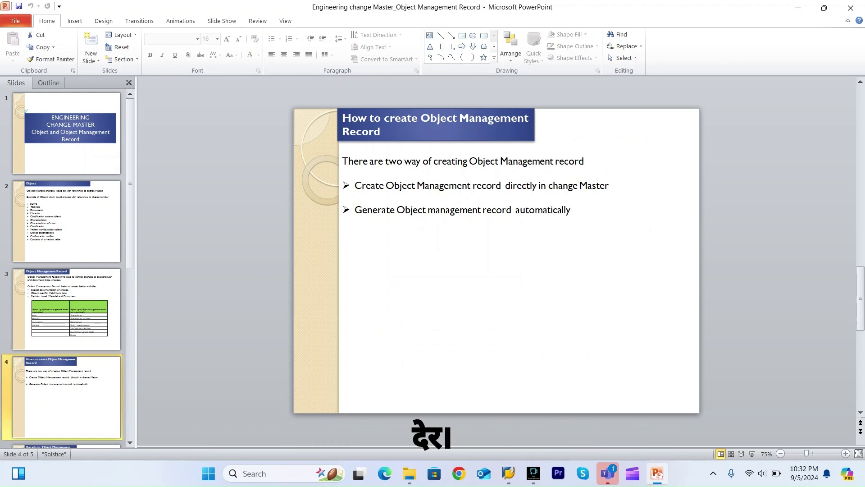
mouse_move(508, 473)
click(542, 418)
click(542, 419)
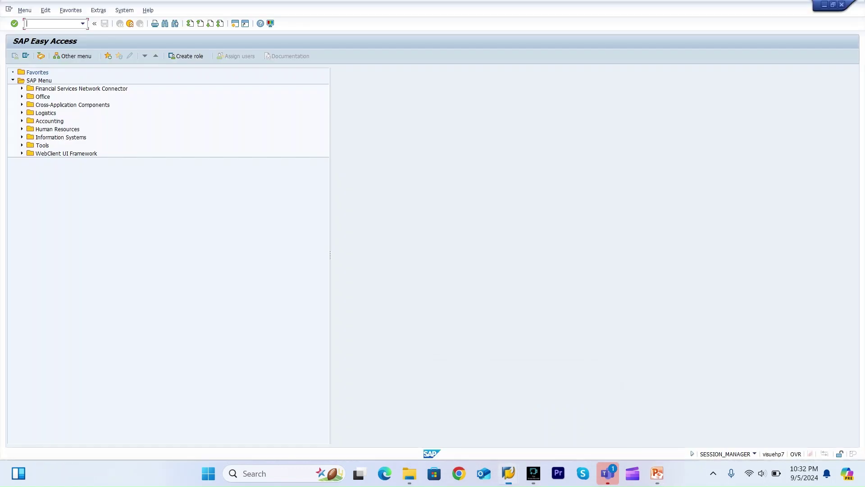
text(/ncc02)
key(Return)
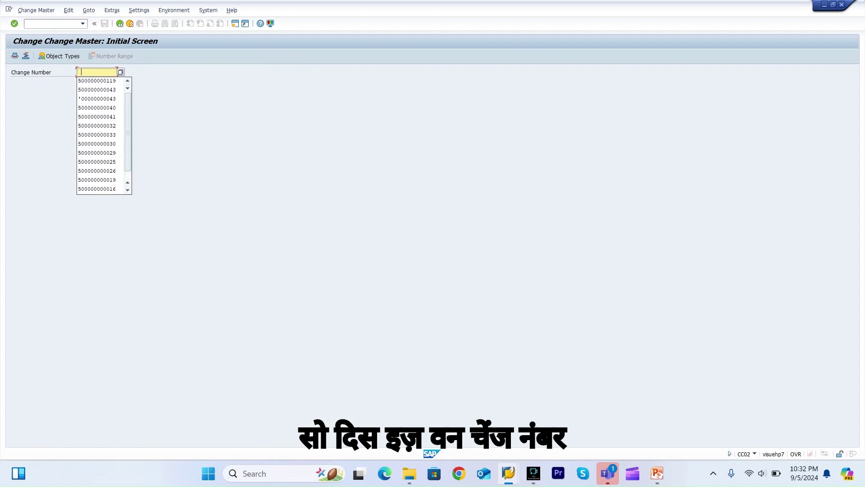
key(Down)
key(Return)
key(Return)
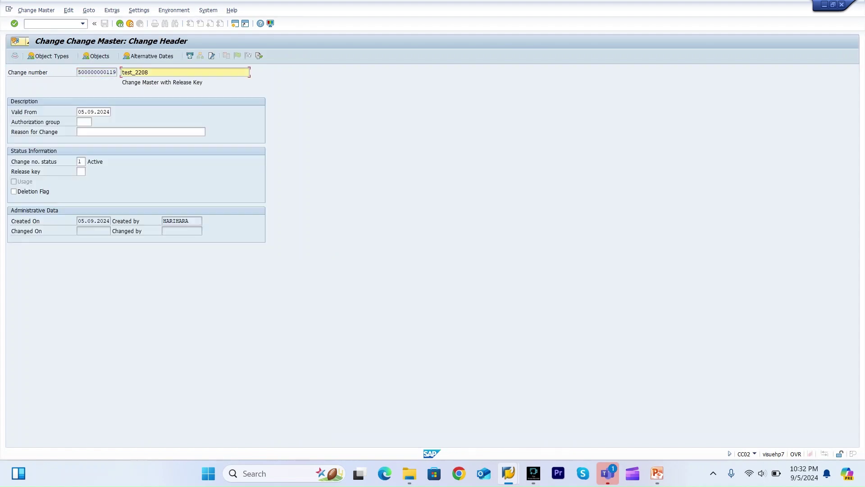
View the change master's Material BOM objects and object types, reopening the change master to return to the object types.
click(96, 56)
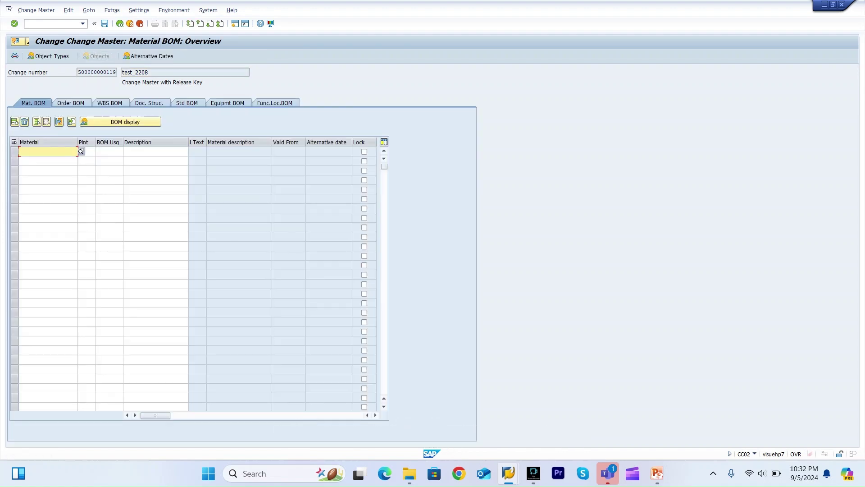
click(49, 56)
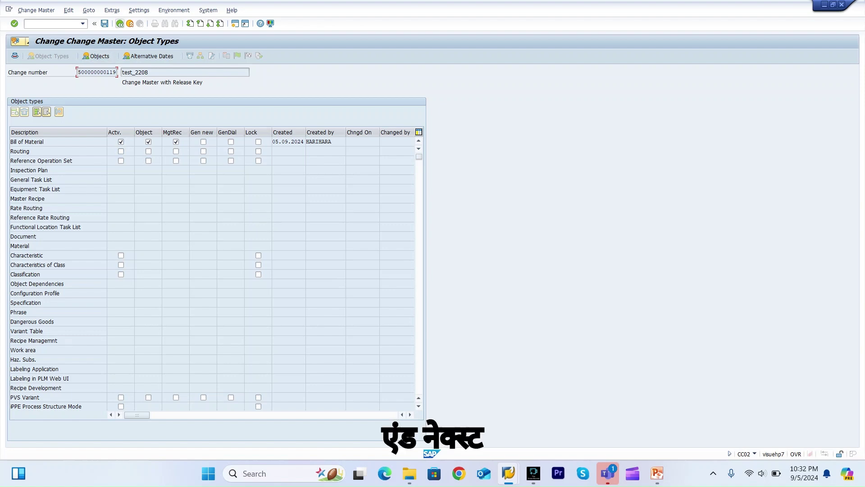
click(120, 24)
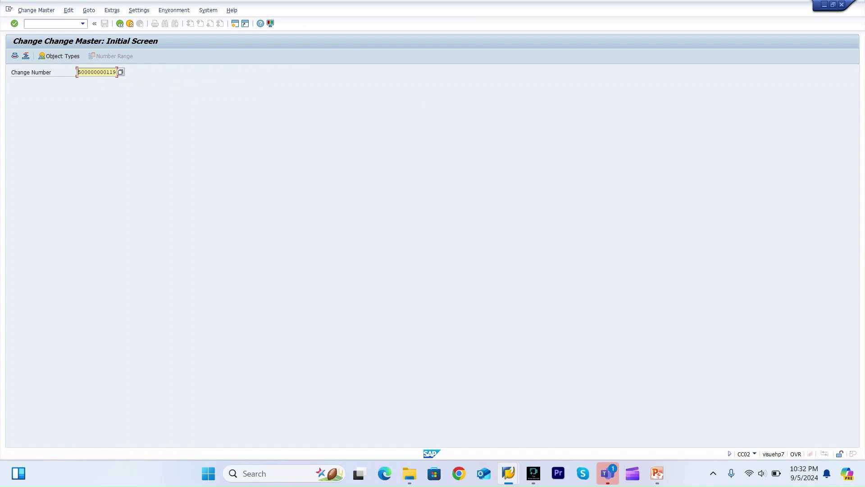
key(Return)
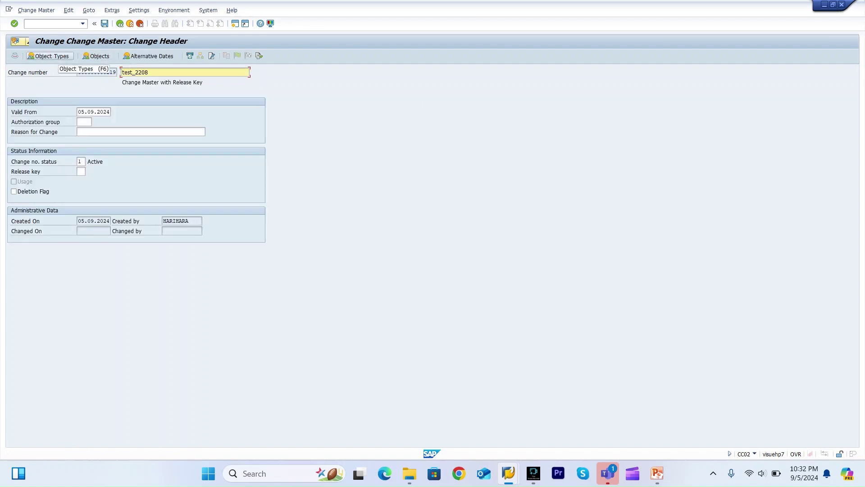
click(49, 56)
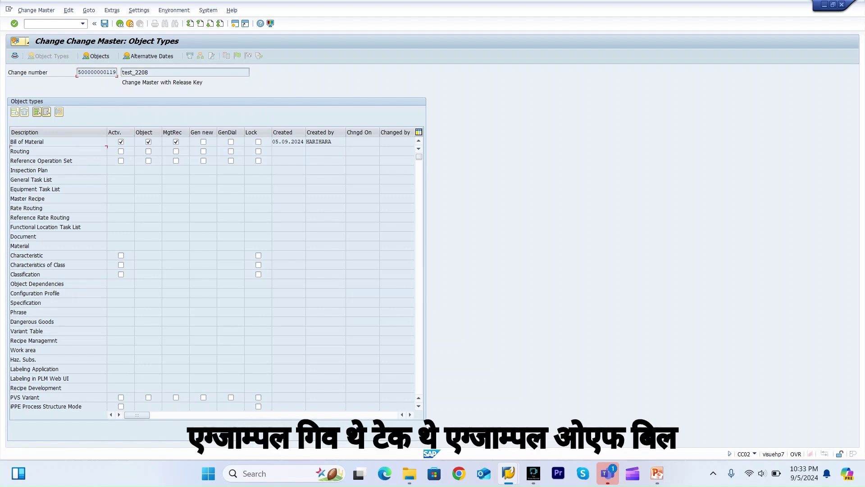
Try switching the GenDial indicator for Bill of Material on and off, and widen the GenDial column.
click(58, 151)
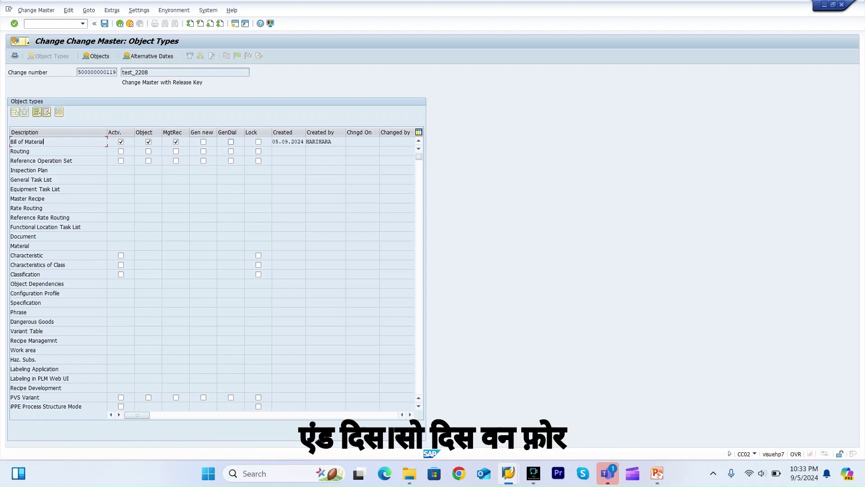
click(230, 142)
click(203, 141)
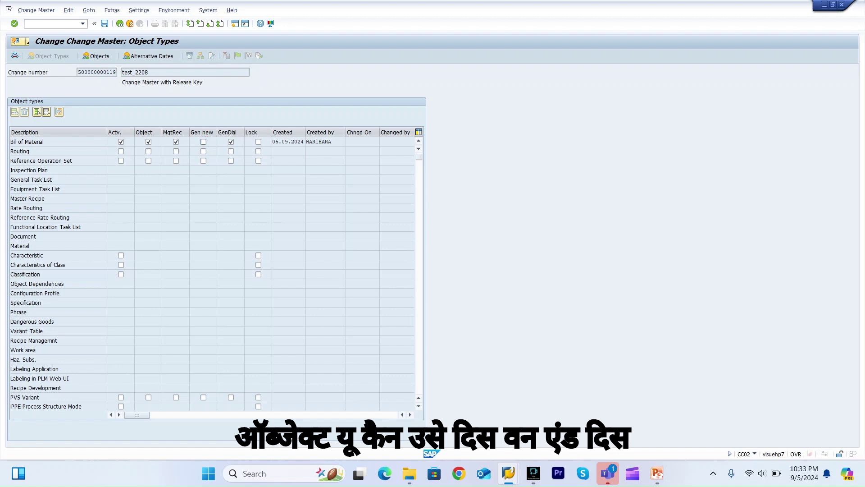
click(230, 141)
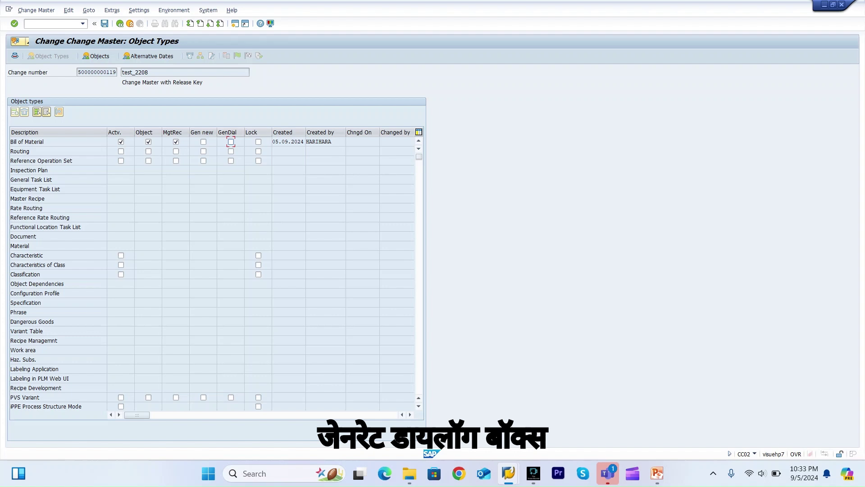
drag(244, 132, 266, 132)
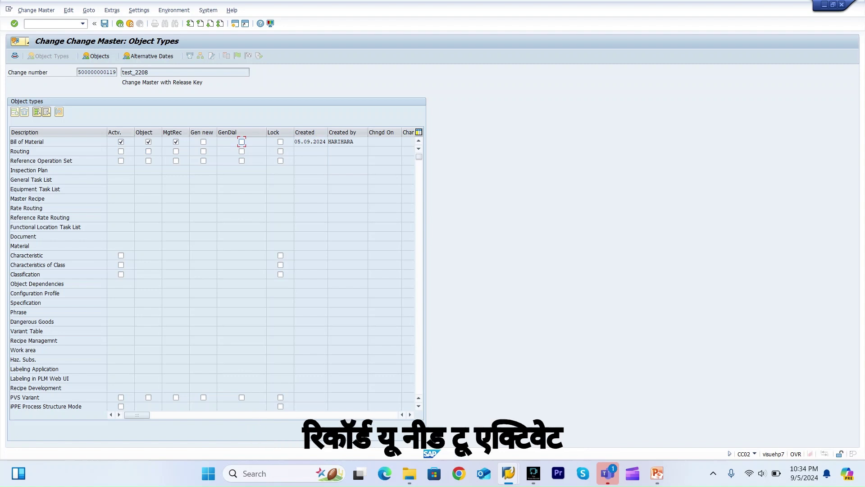
Clear the Bill of Material indicators, set Actv., Object and MgtRec again, and save the change master.
click(121, 141)
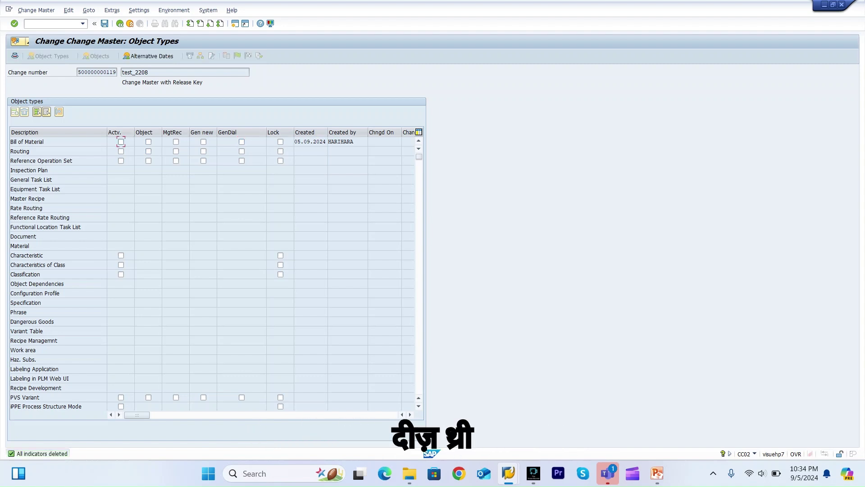
click(121, 142)
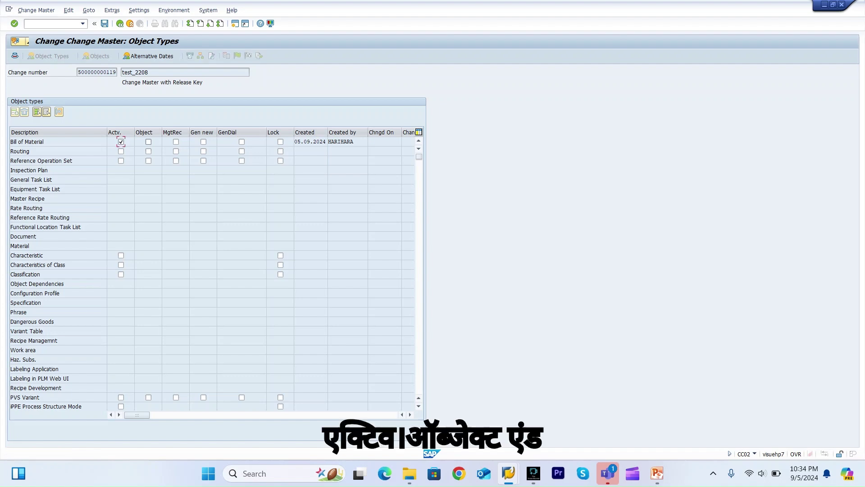
click(148, 141)
click(176, 142)
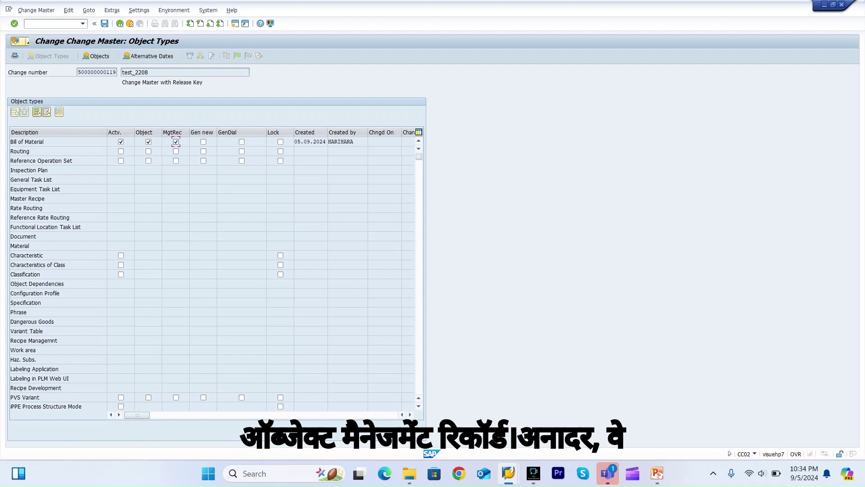
click(130, 23)
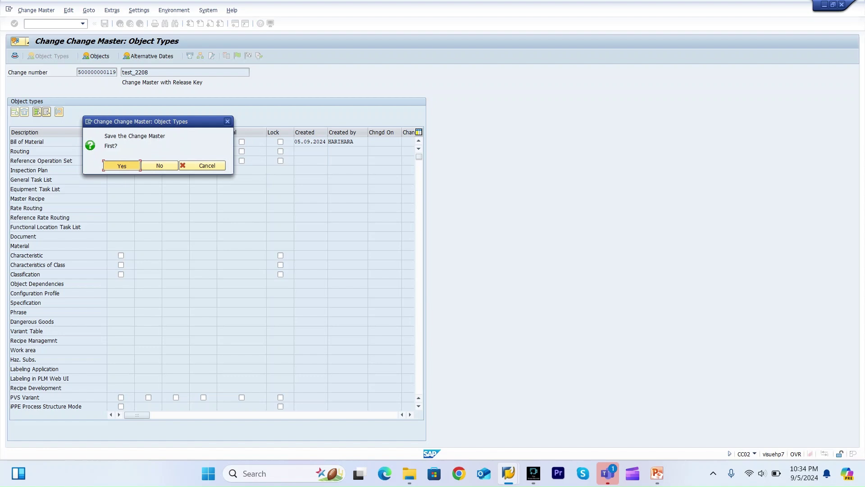
click(122, 166)
Reopen the change master, examine the Material BOM overview where objects can be assigned, and return to the change header.
key(Return)
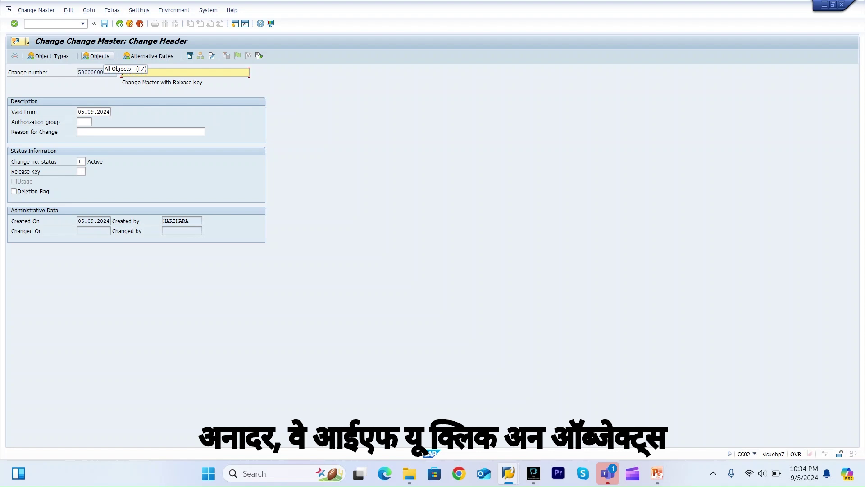
click(97, 56)
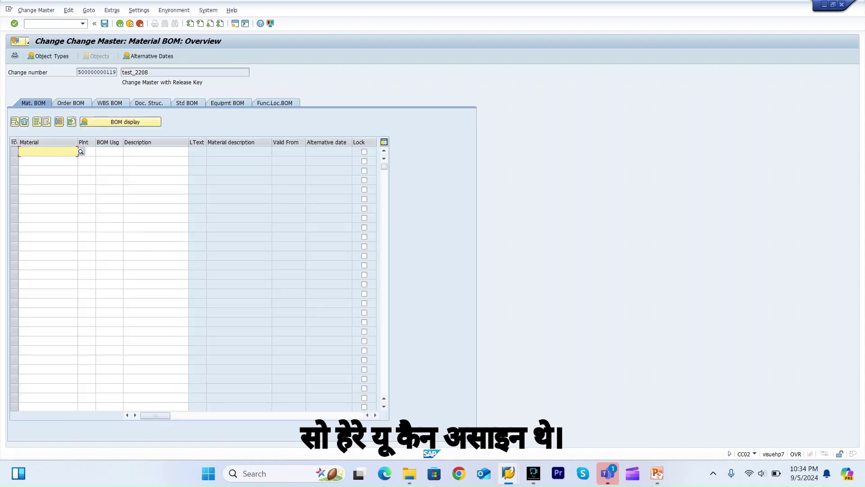
click(47, 170)
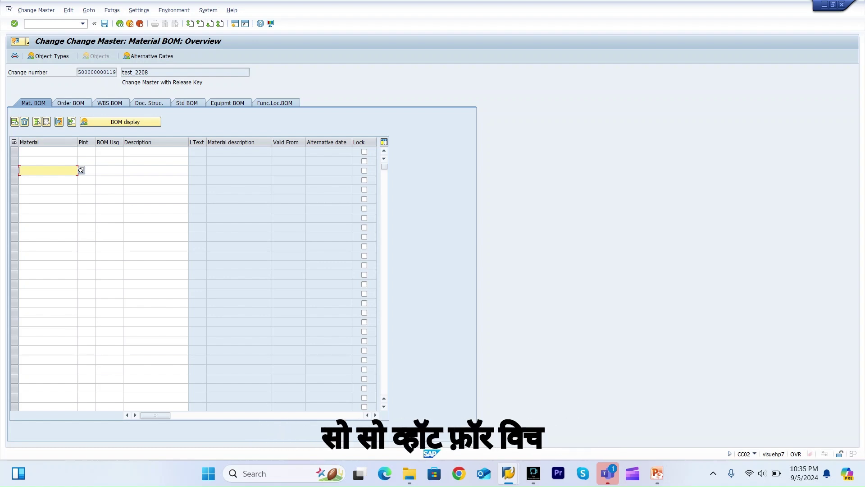
click(48, 161)
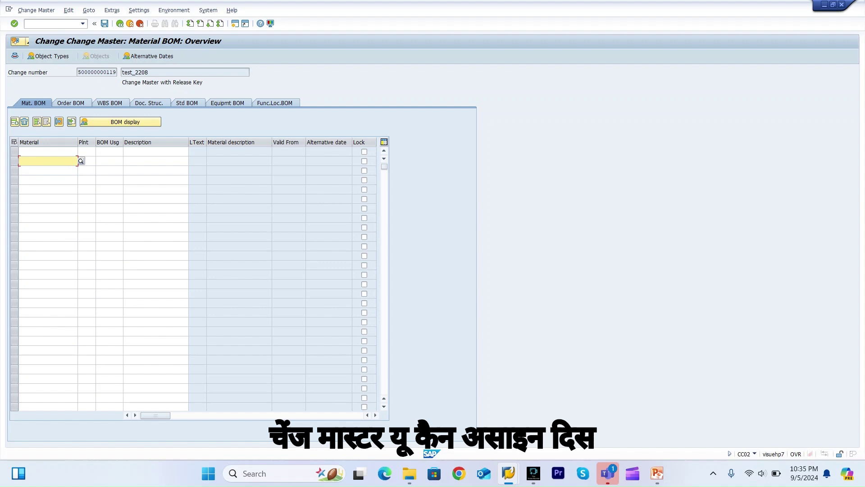
click(48, 152)
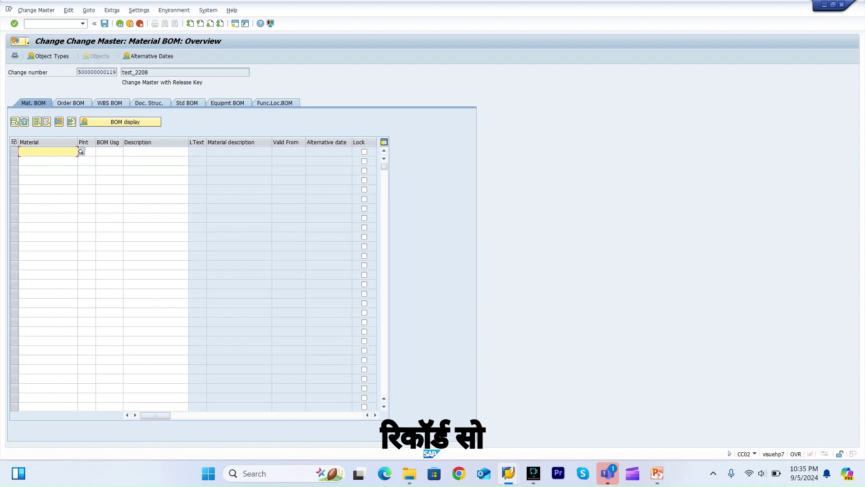
click(120, 23)
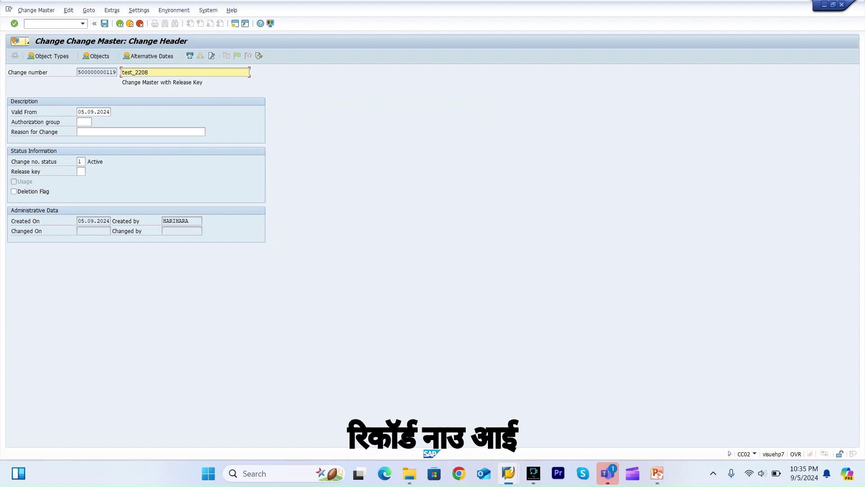
Open the SAP Reference IMG with transaction SPRO and expand Cross-Application Components.
click(52, 24)
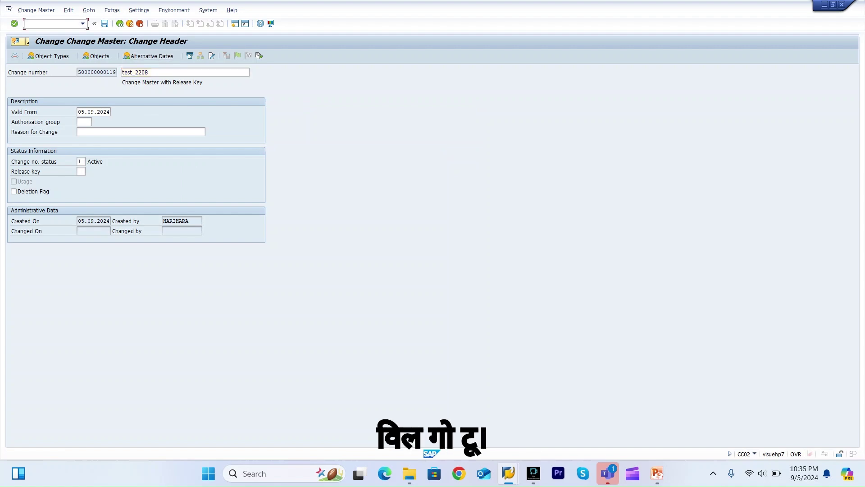
text(/nspro)
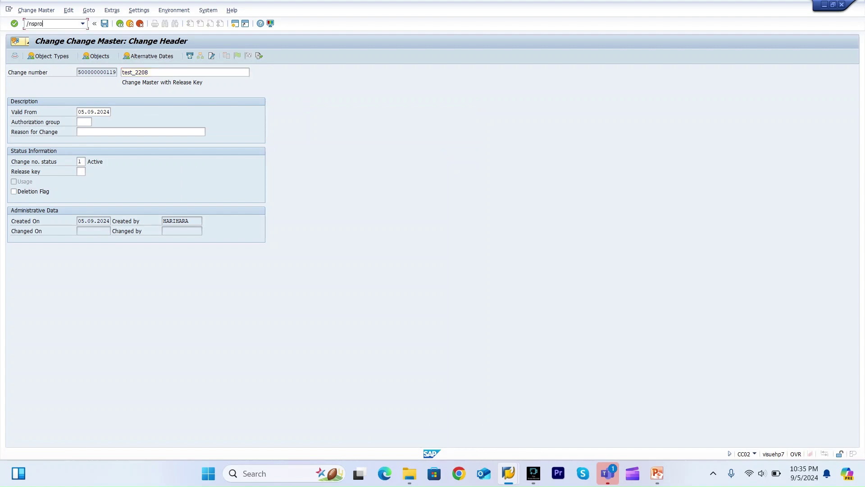
key(Return)
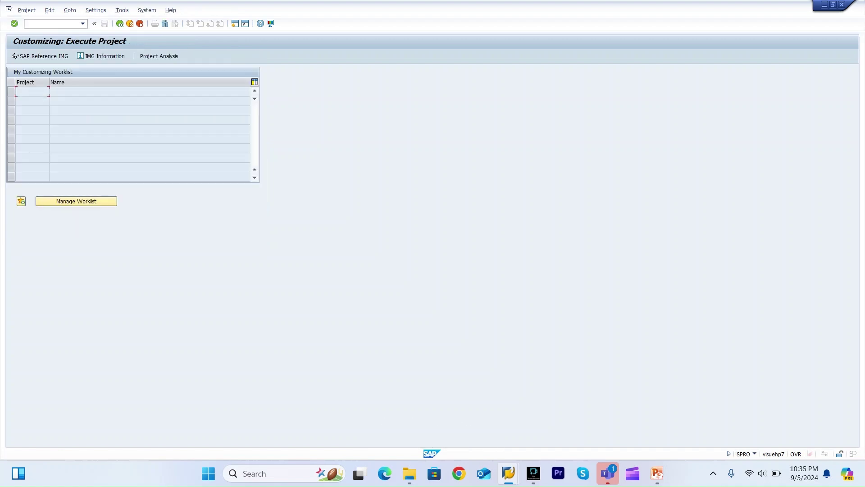
click(15, 56)
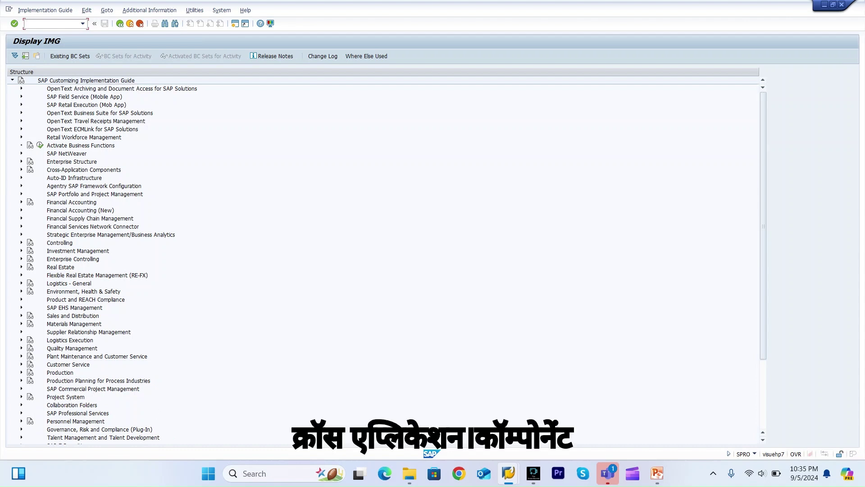
click(21, 169)
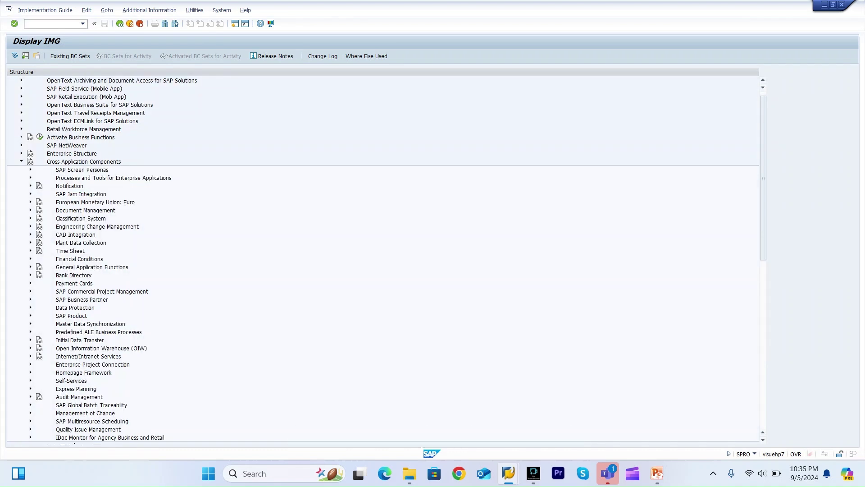
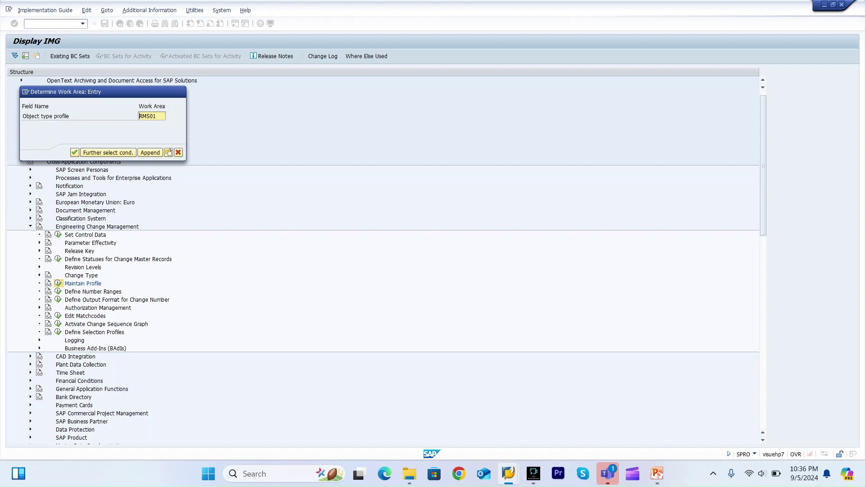
click(26, 91)
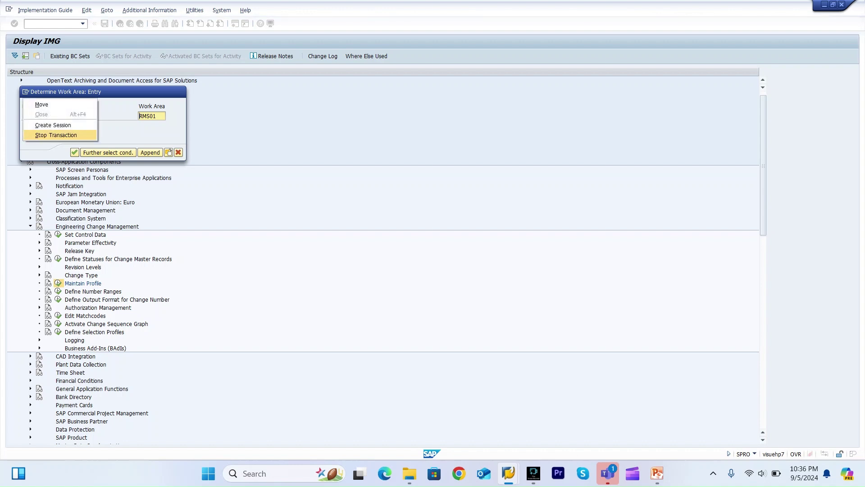
key(Escape)
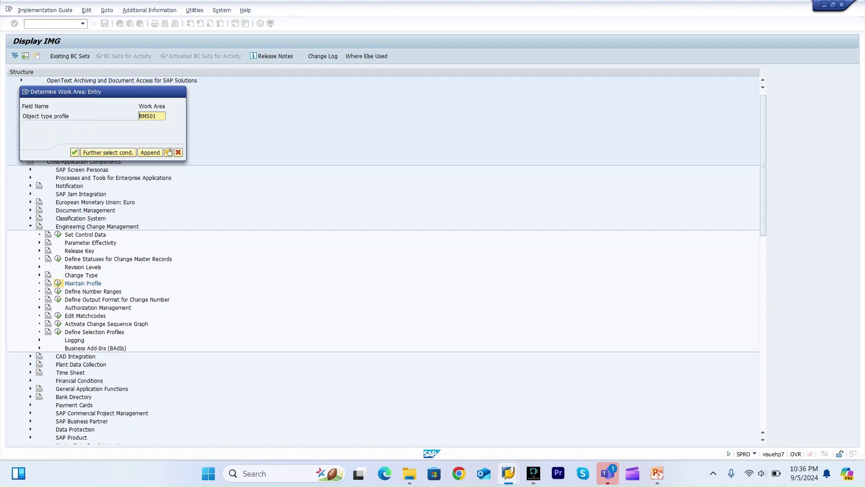
key(alt+space)
key(Down)
key(Down)
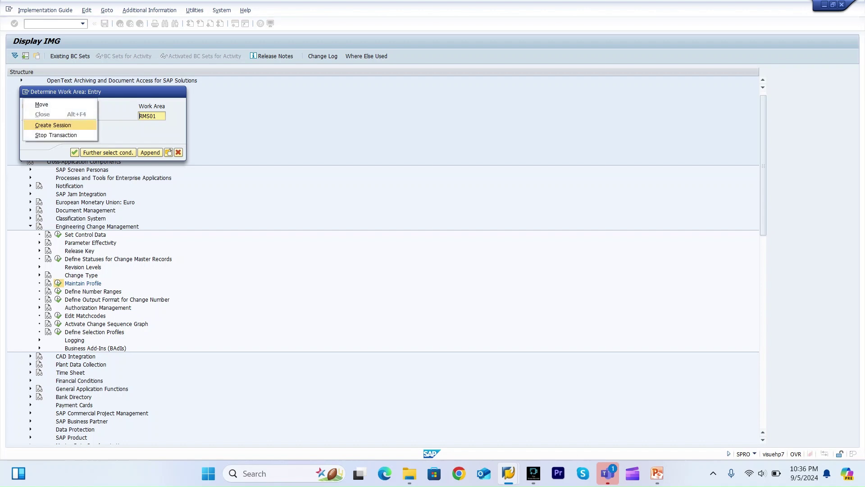
key(Return)
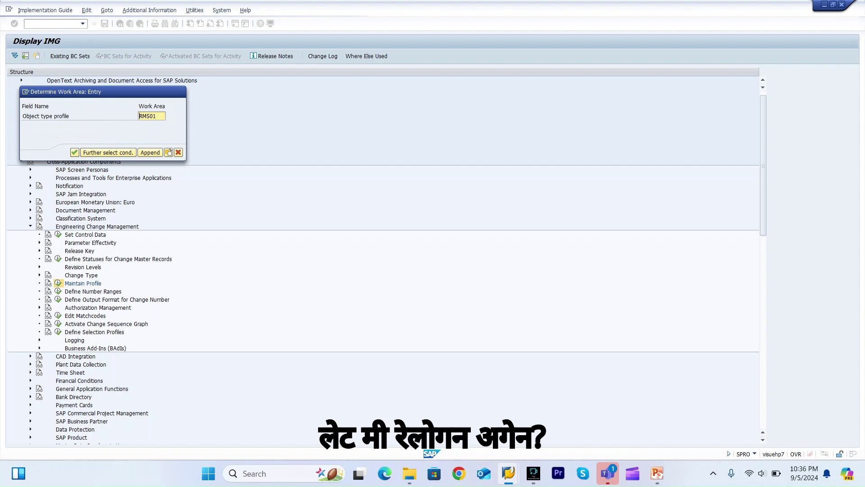
Open a new SAP logon window and log on to client 800 with the account password.
mouse_move(508, 473)
click(447, 418)
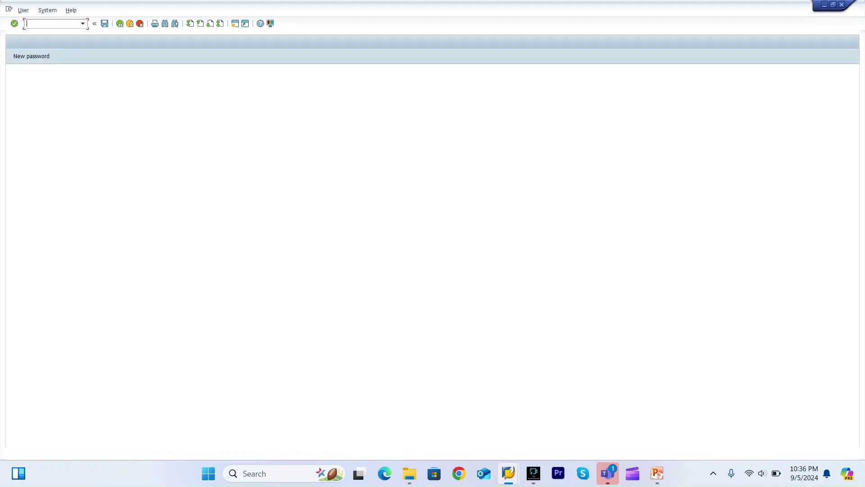
key(Down)
key(Return)
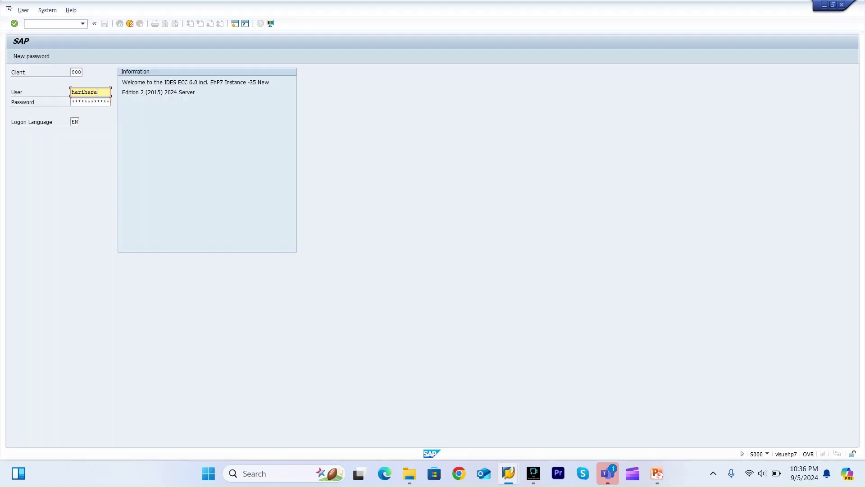
key(Tab)
key(ctrl+v)
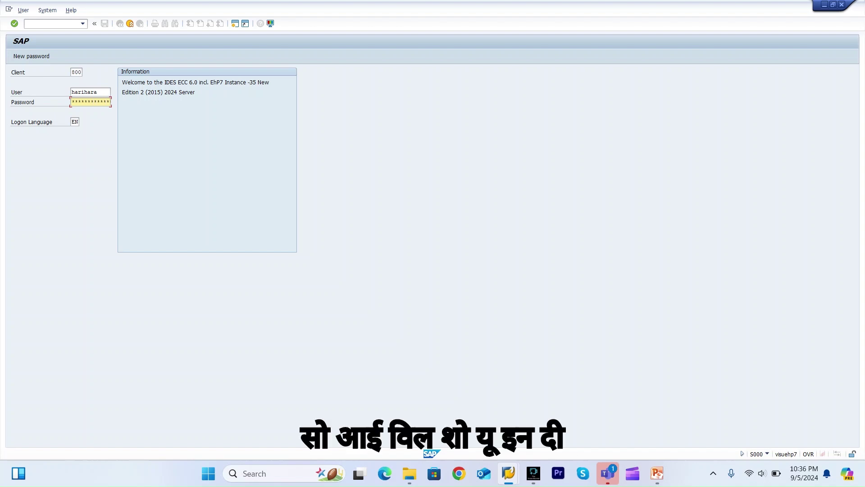
key(Return)
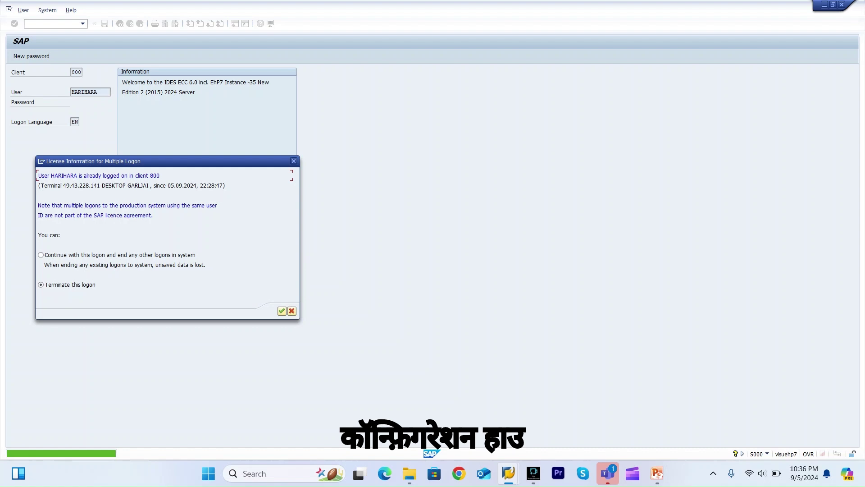
Choose to continue with this logon and end any other logons in the system, and dismiss the system message.
key(Tab)
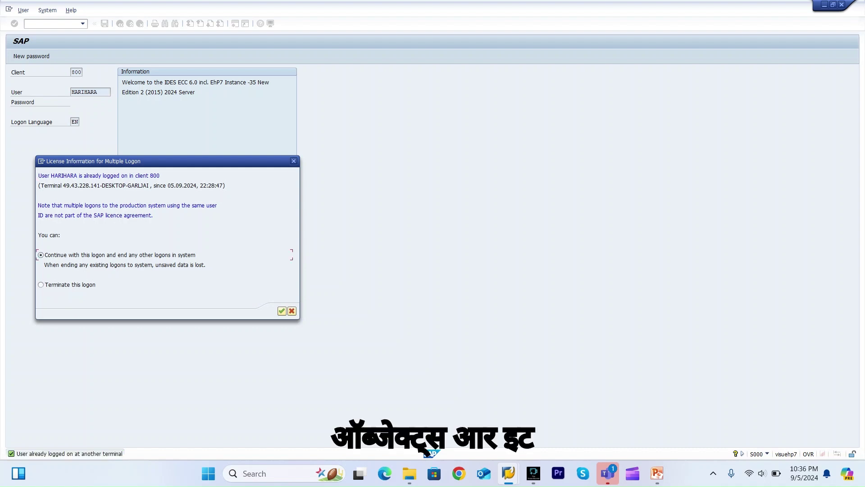
key(Return)
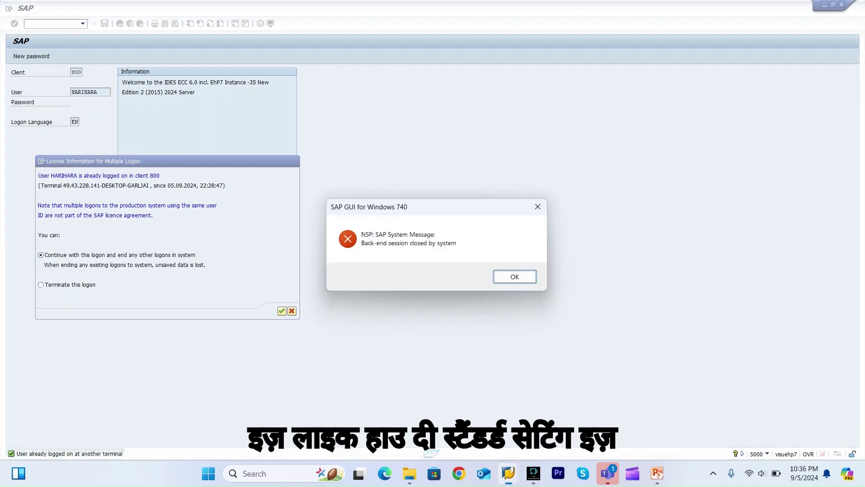
key(Return)
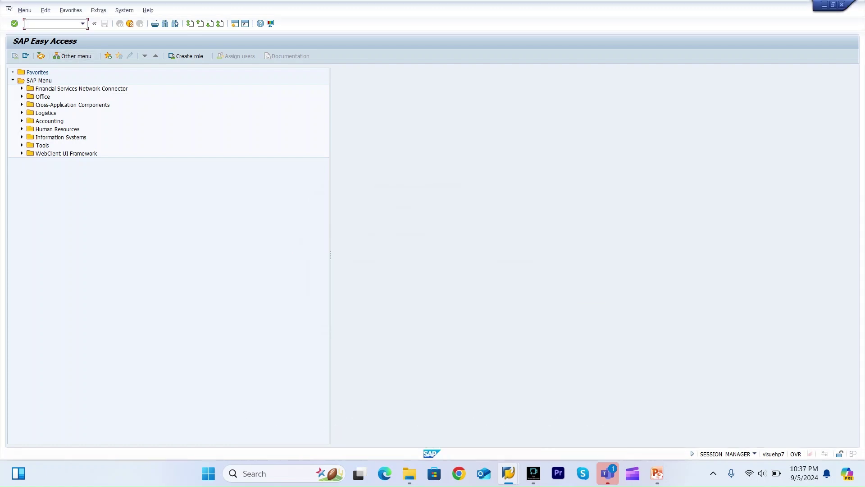
Open the SAP Reference IMG with transaction SPRO and expand Cross-Application Components down to Engineering Change Management.
text(spro)
key(Return)
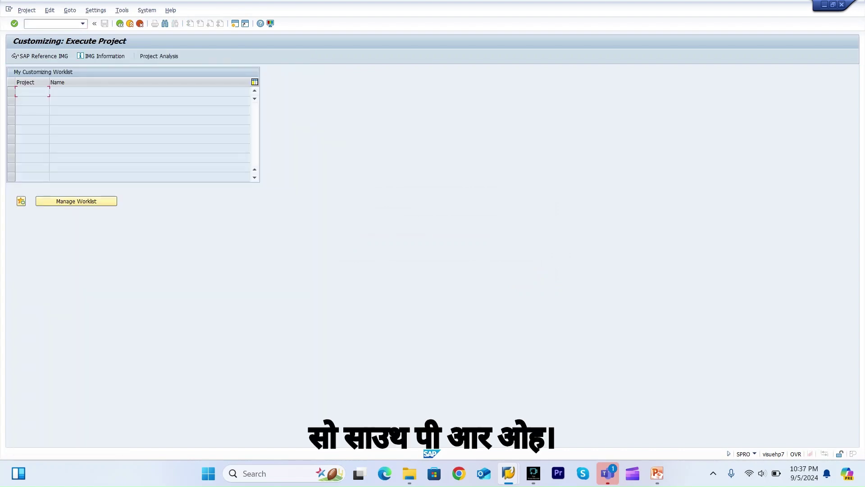
click(40, 56)
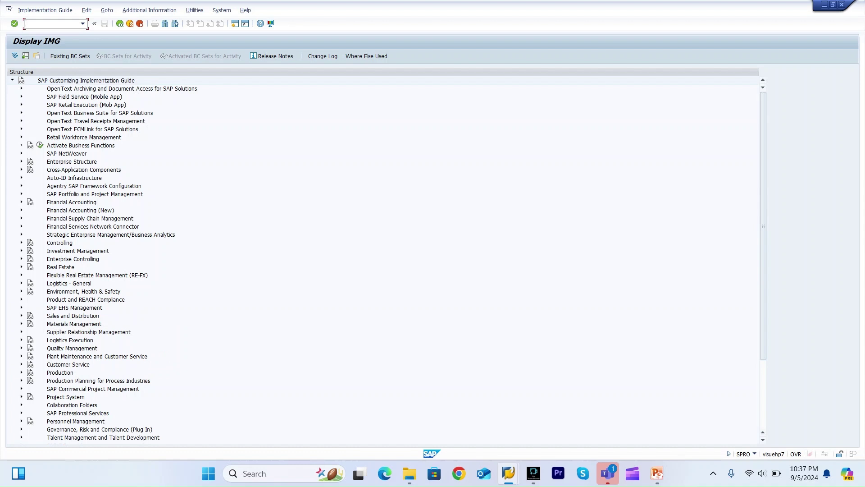
click(21, 170)
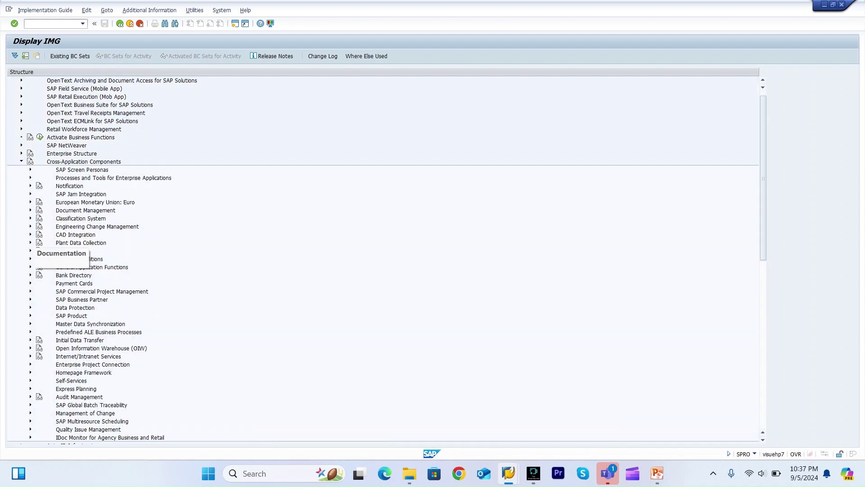
click(30, 226)
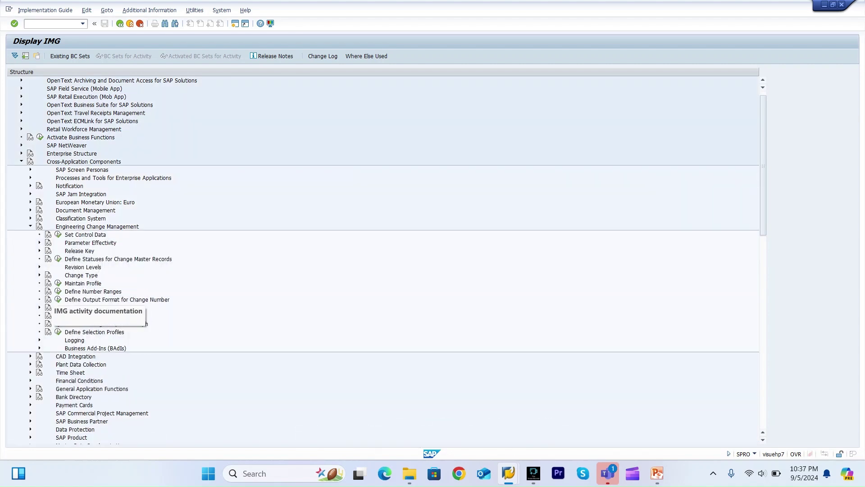
Execute Maintain Profile and open the object type profile details for RMS01, starting from change master profile RCP01.
click(58, 283)
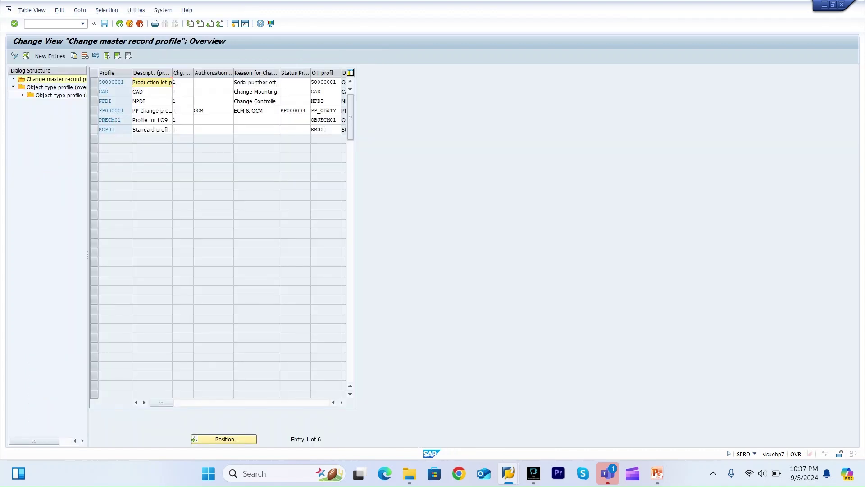
click(94, 130)
double_click(54, 87)
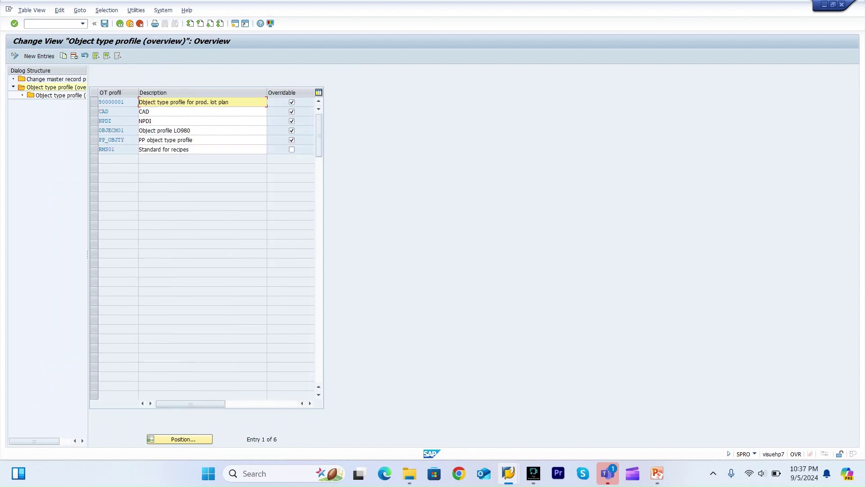
click(94, 150)
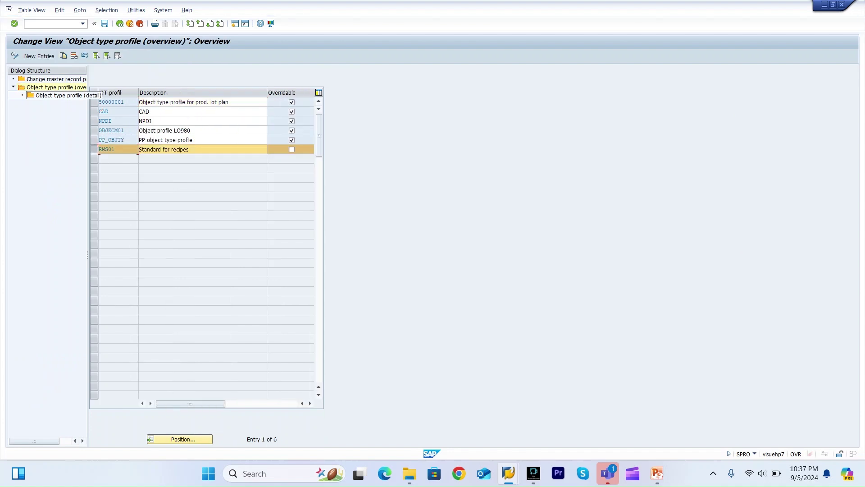
double_click(58, 95)
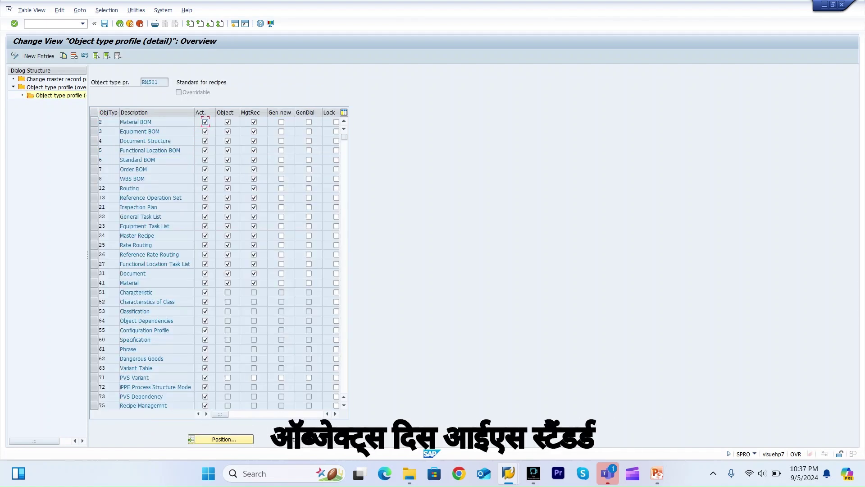
Examine the BOM and task list object types, marking Routing, Reference Rate Routing, Functional Location Task List, Document and Material.
click(119, 169)
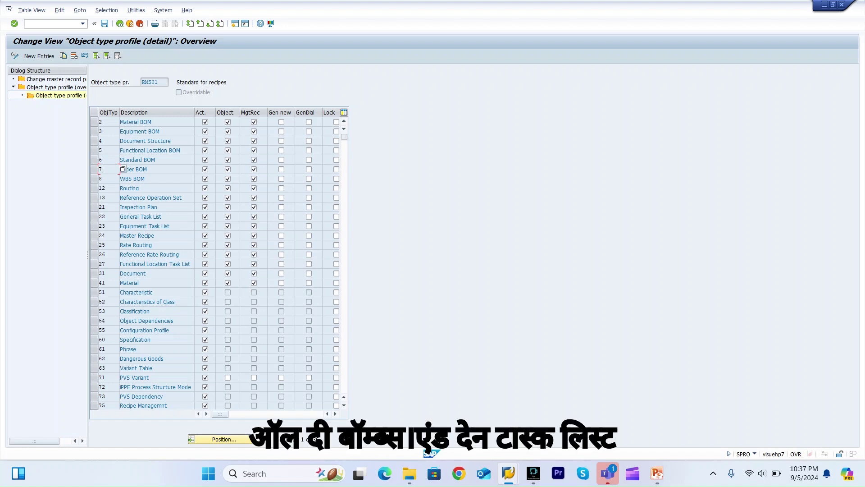
click(141, 217)
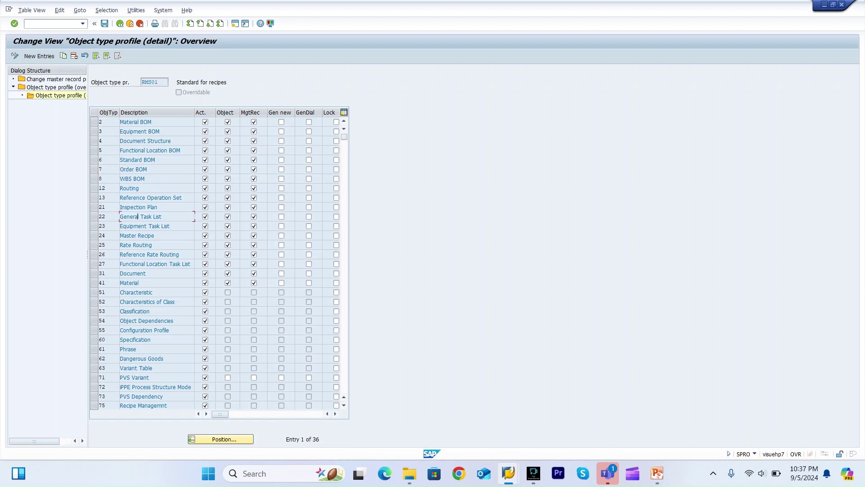
click(122, 188)
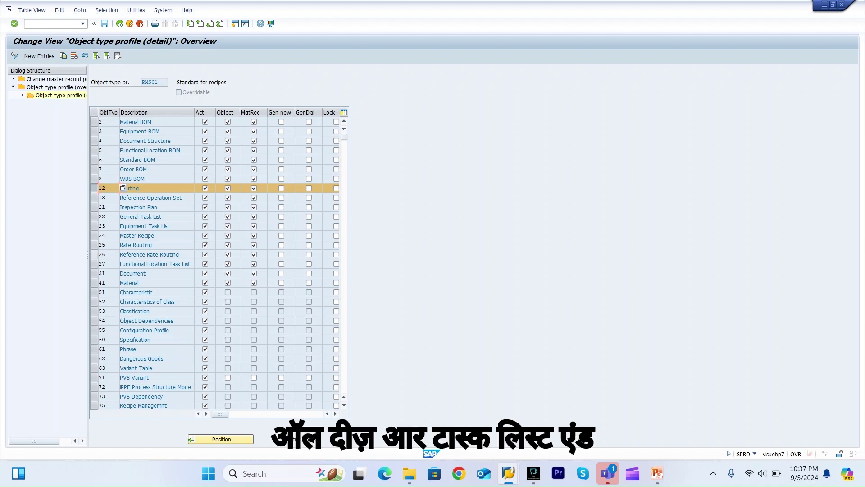
ctrl+click(122, 254)
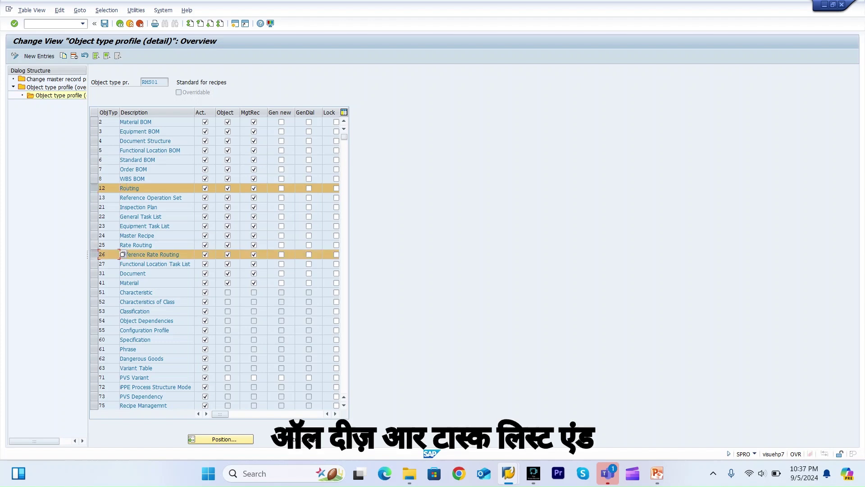
ctrl+click(122, 264)
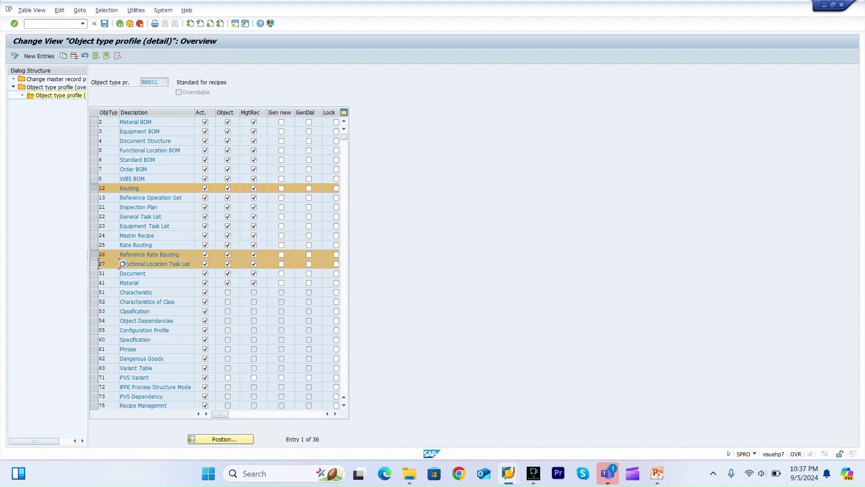
ctrl+click(122, 273)
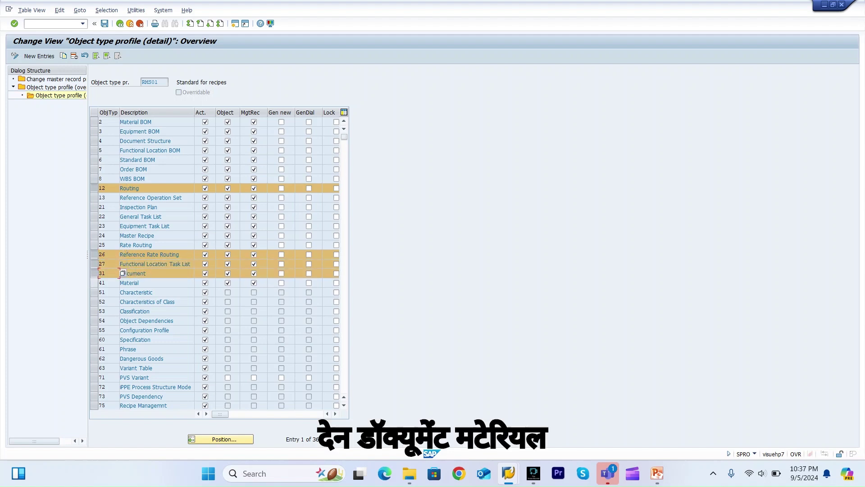
ctrl+click(122, 283)
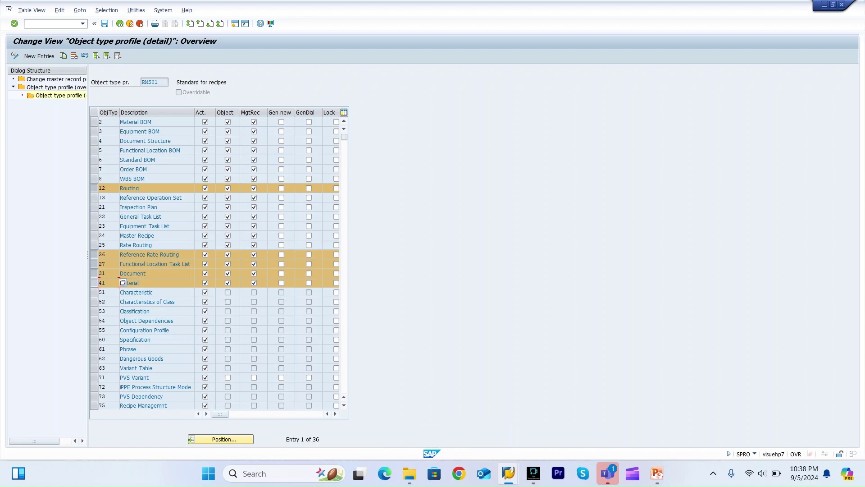
Unmark Material, Document, Functional Location Task List and Reference Rate Routing, and mark Characteristic to examine its indicators.
click(122, 283)
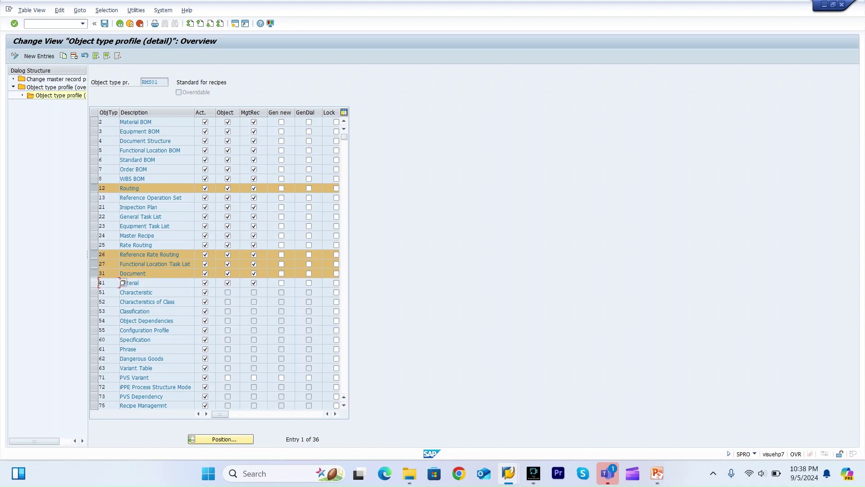
click(122, 273)
click(123, 264)
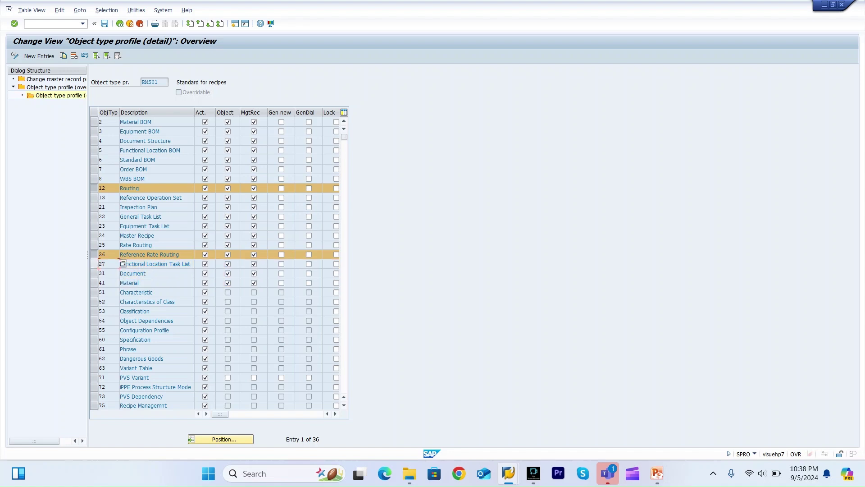
click(122, 263)
click(122, 264)
click(122, 255)
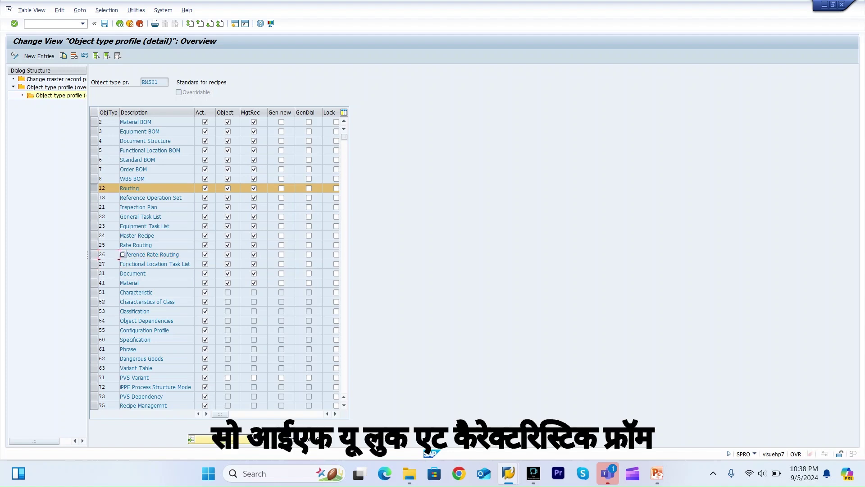
click(123, 292)
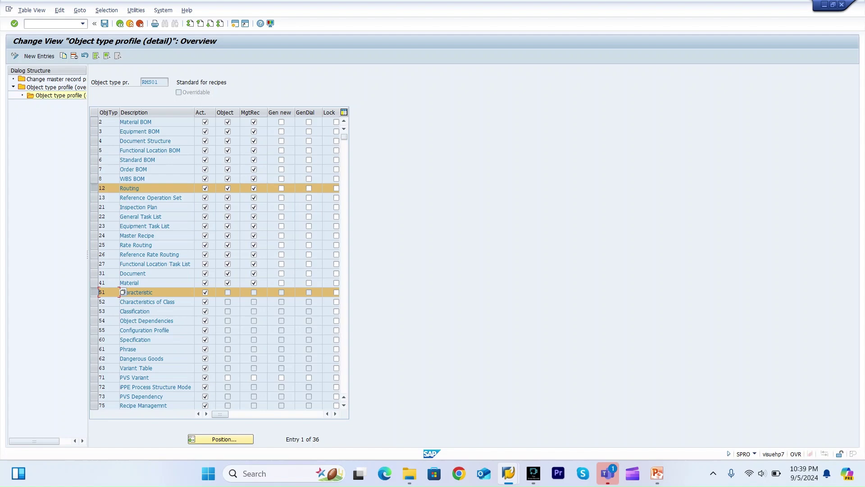
mouse_move(657, 473)
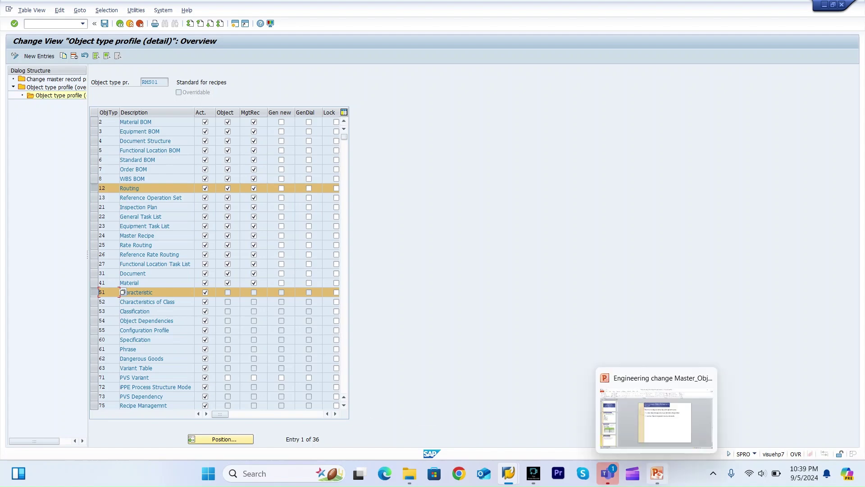